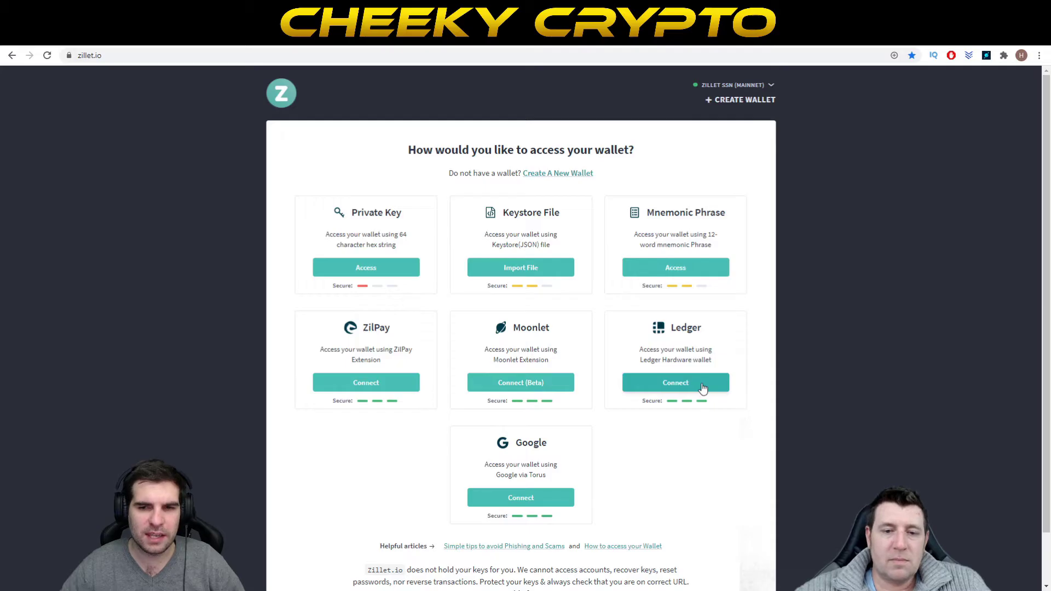
# Access the wallet through the Ledger hardware device, using the default account at index #0.
pyautogui.click(688, 388)
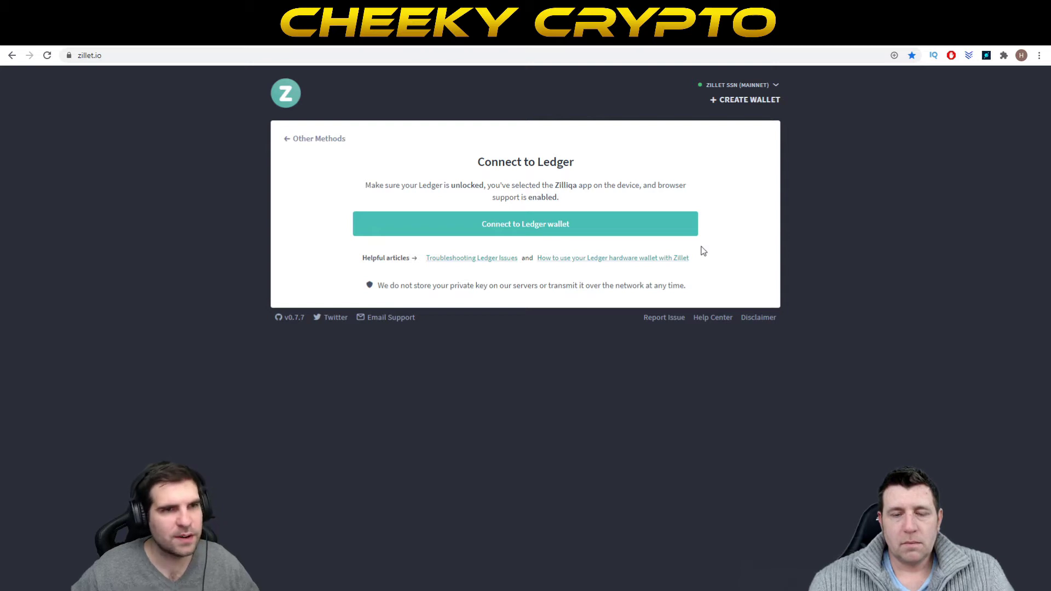
pyautogui.click(580, 229)
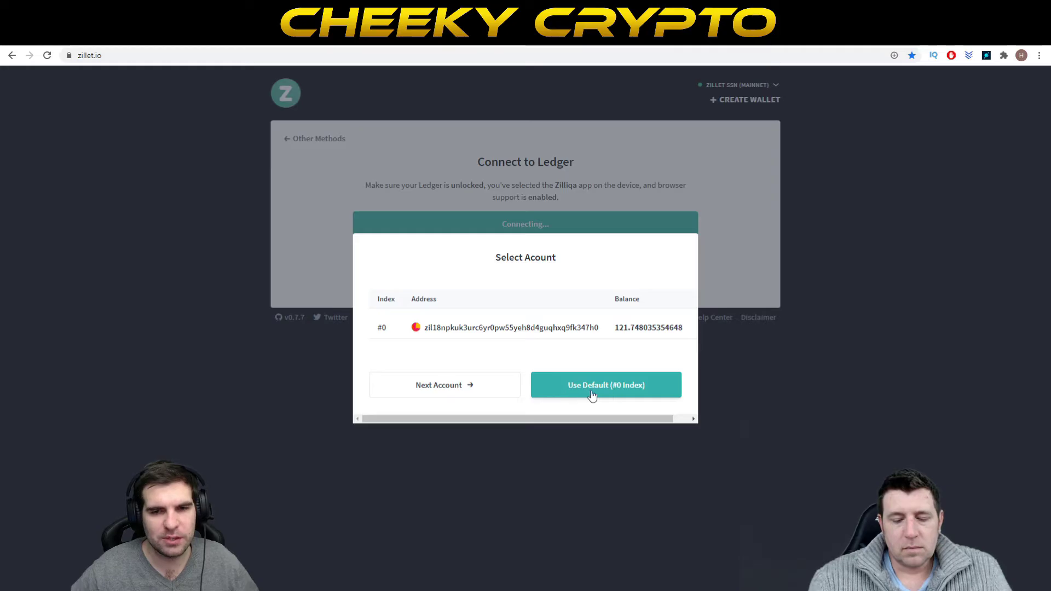
pyautogui.click(632, 391)
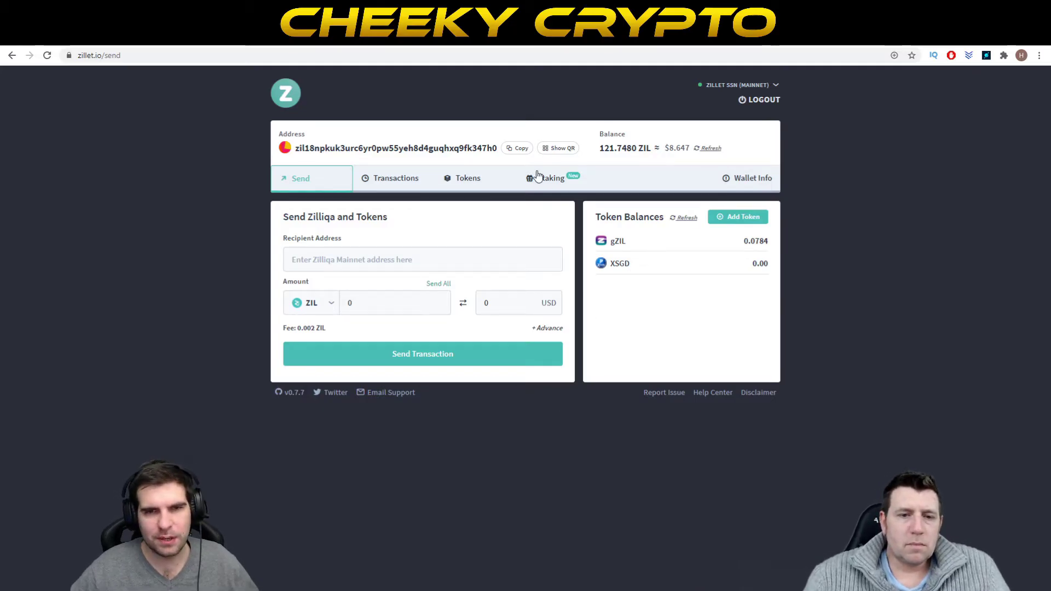
# Start a new stake in the staking section and set its amount to the maximum available, 71.748 ZIL.
pyautogui.click(553, 181)
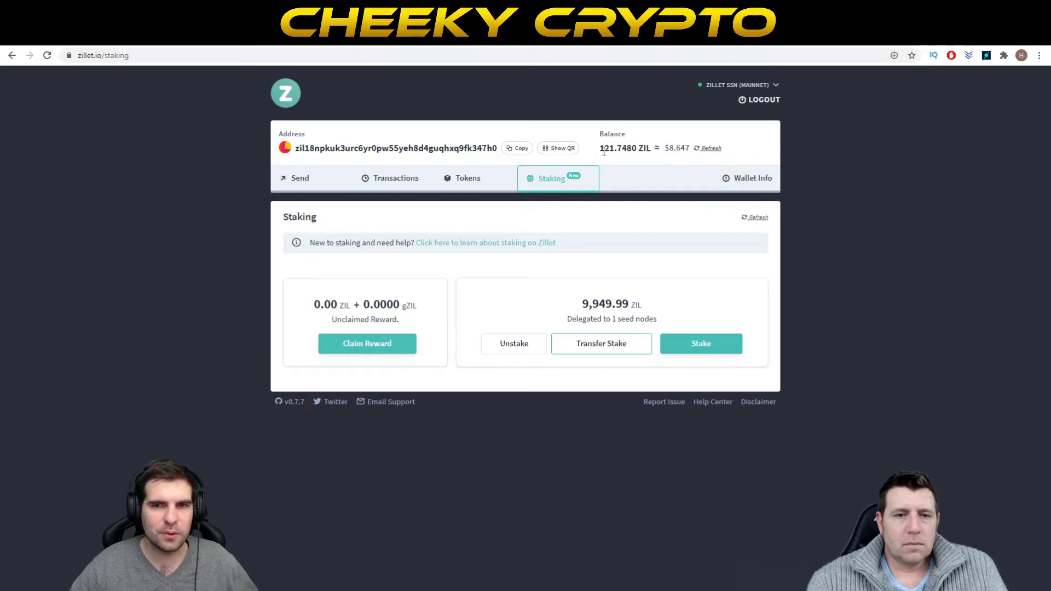
pyautogui.click(704, 345)
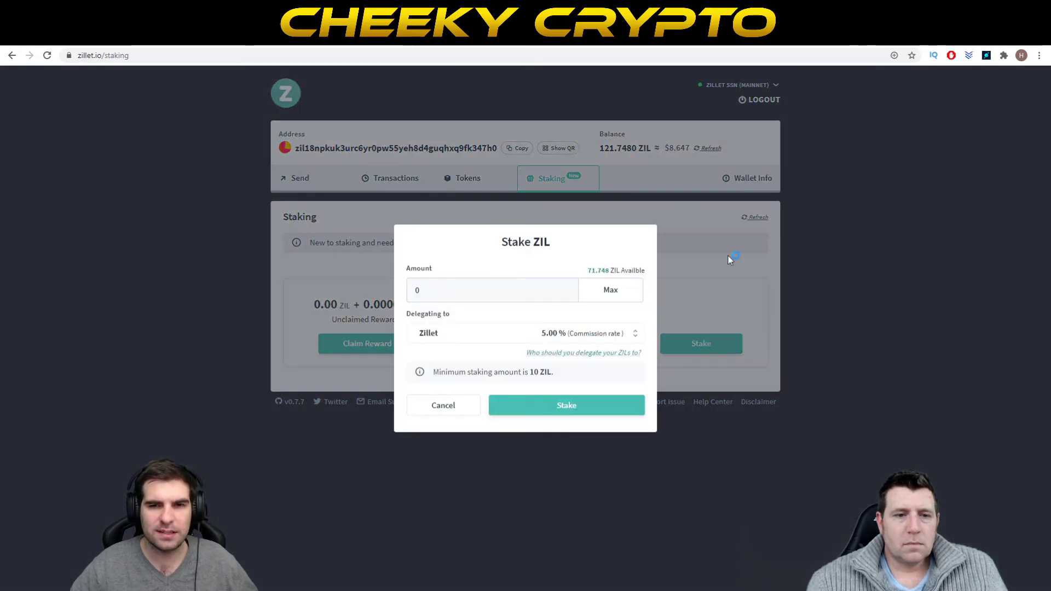
pyautogui.click(618, 295)
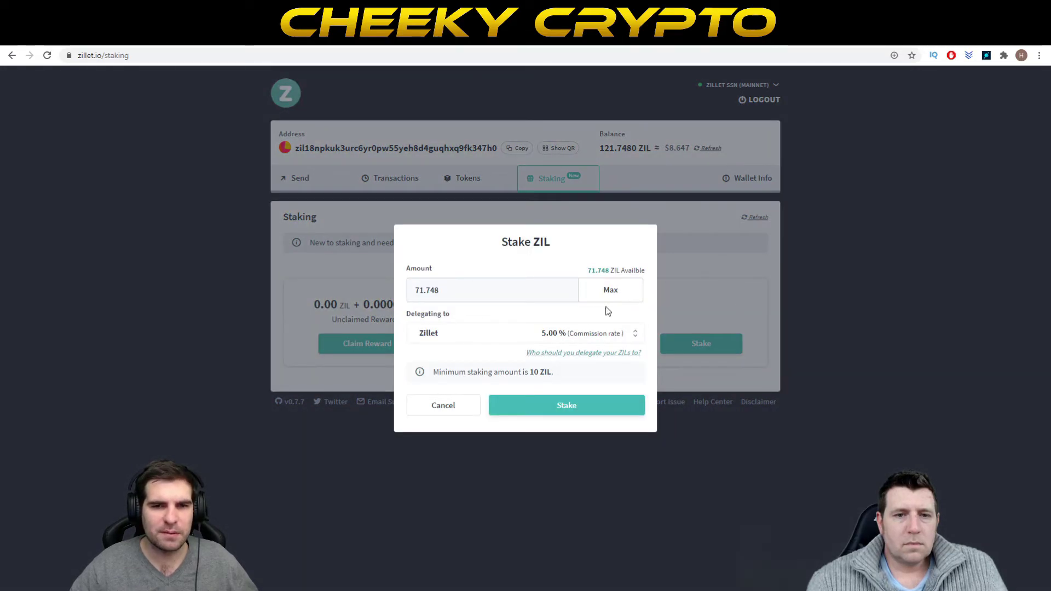
pyautogui.doubleClick(452, 292)
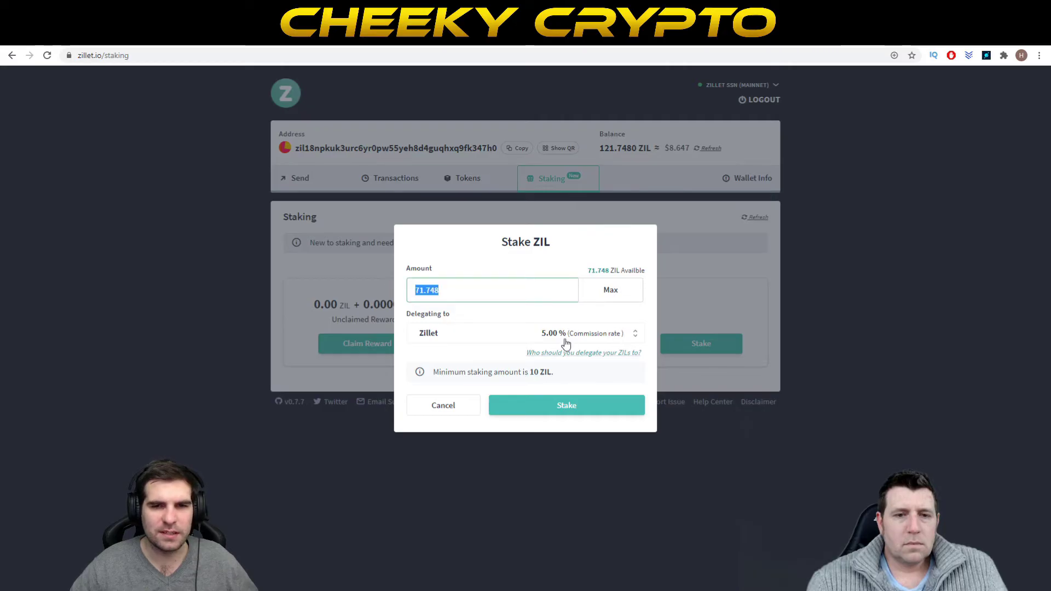
pyautogui.click(560, 314)
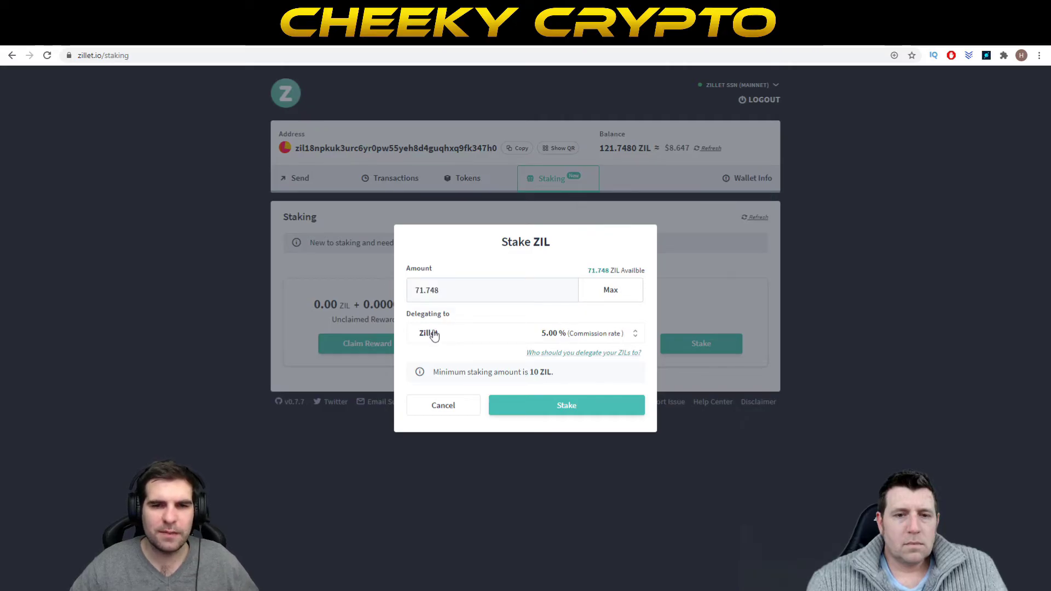
# Compare the commission rates of the available seed nodes and select CEX.IO as the node to delegate to.
pyautogui.click(529, 336)
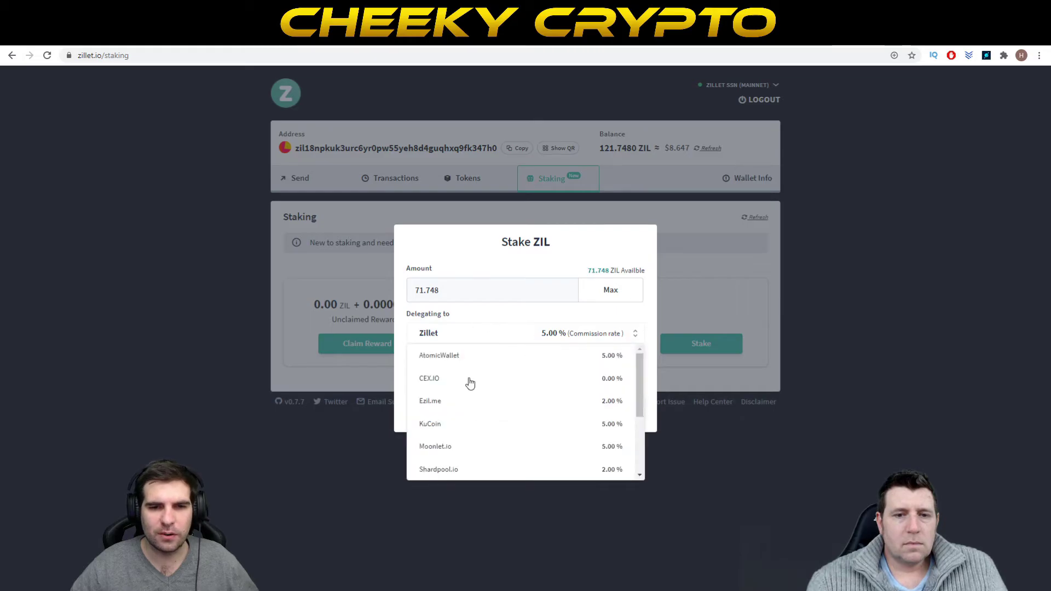
pyautogui.scroll(-3, 467, 411)
pyautogui.scroll(3, 466, 412)
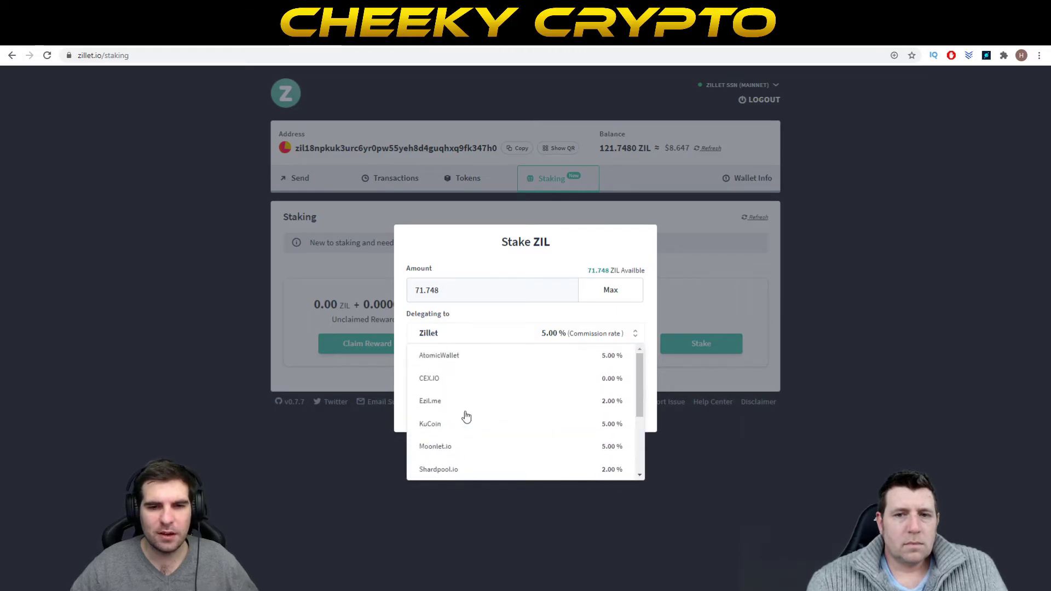
pyautogui.scroll(-3, 466, 409)
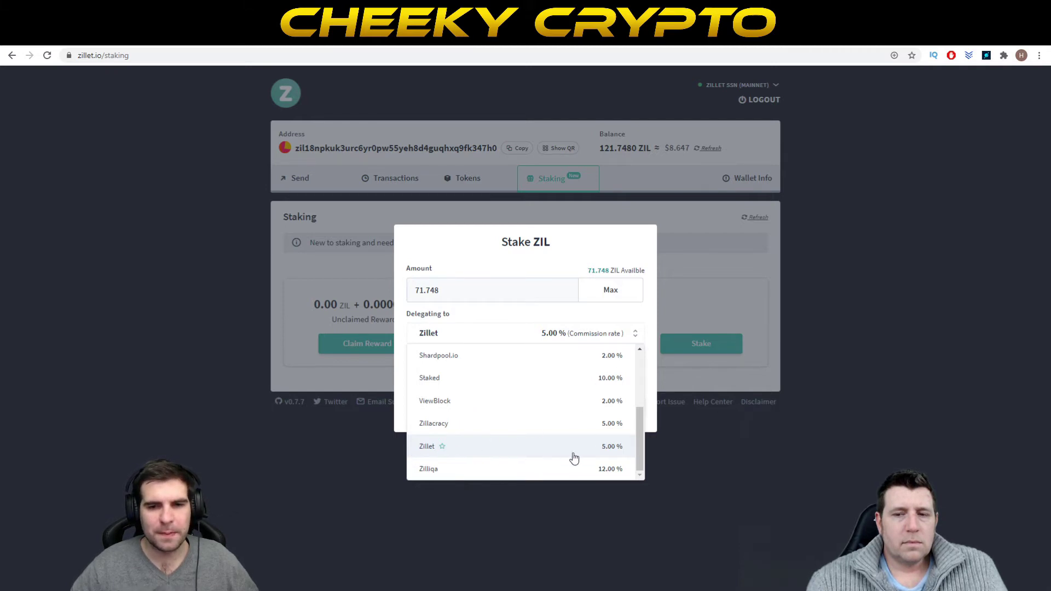
pyautogui.scroll(1, 558, 402)
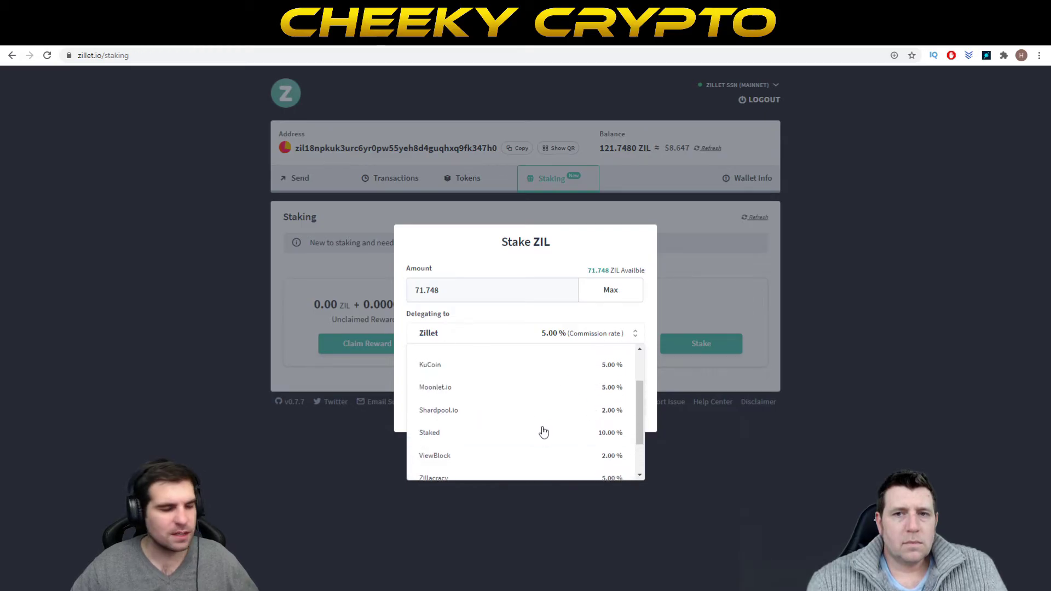
pyautogui.scroll(-1, 543, 432)
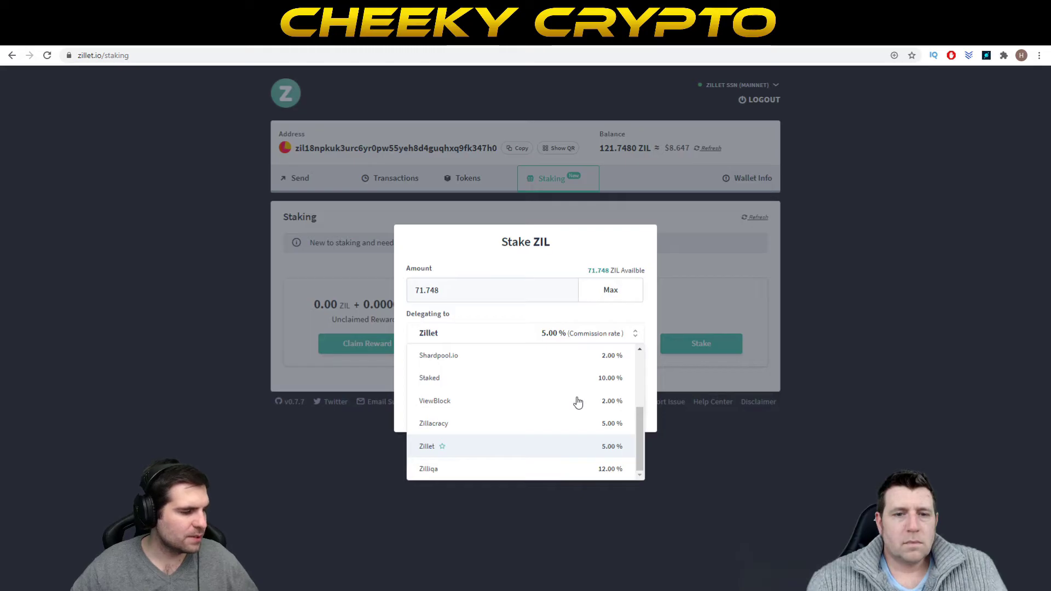
pyautogui.scroll(3, 601, 384)
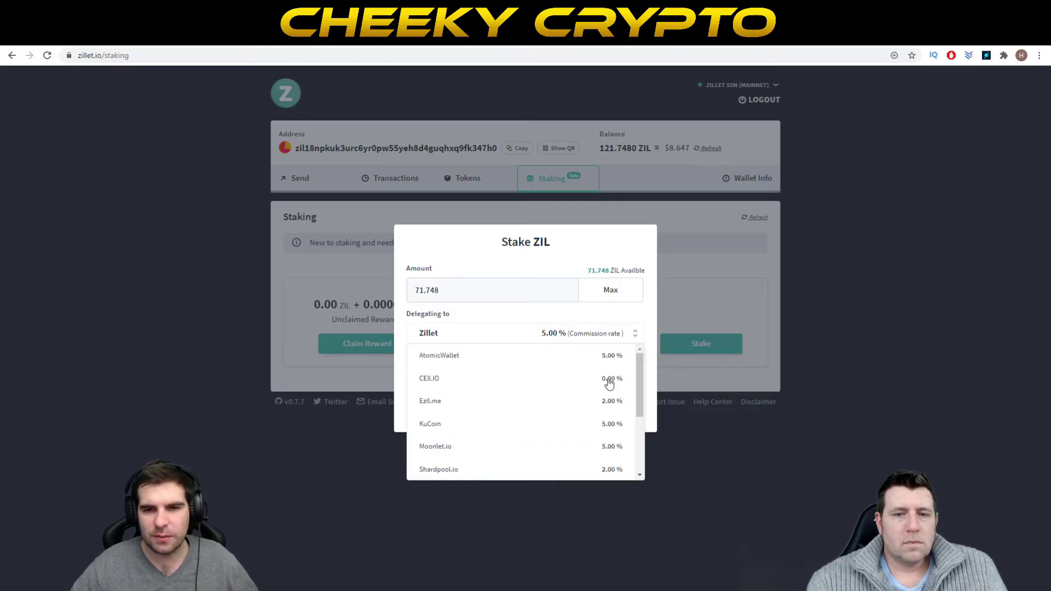
pyautogui.click(608, 385)
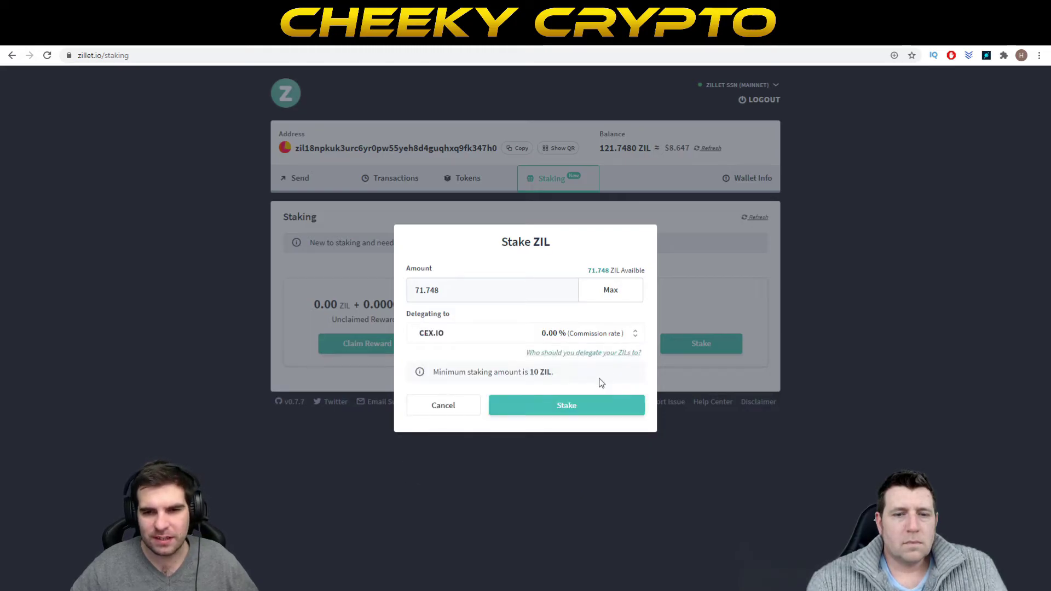
# Choose Zillet as the seed node to delegate the stake to.
pyautogui.click(609, 337)
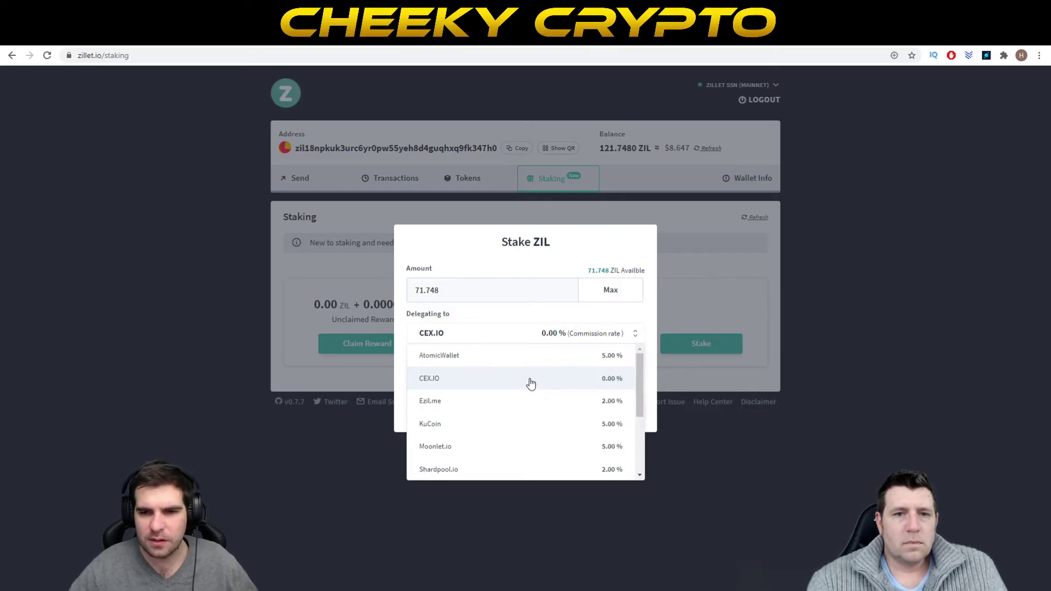
pyautogui.scroll(-1, 547, 421)
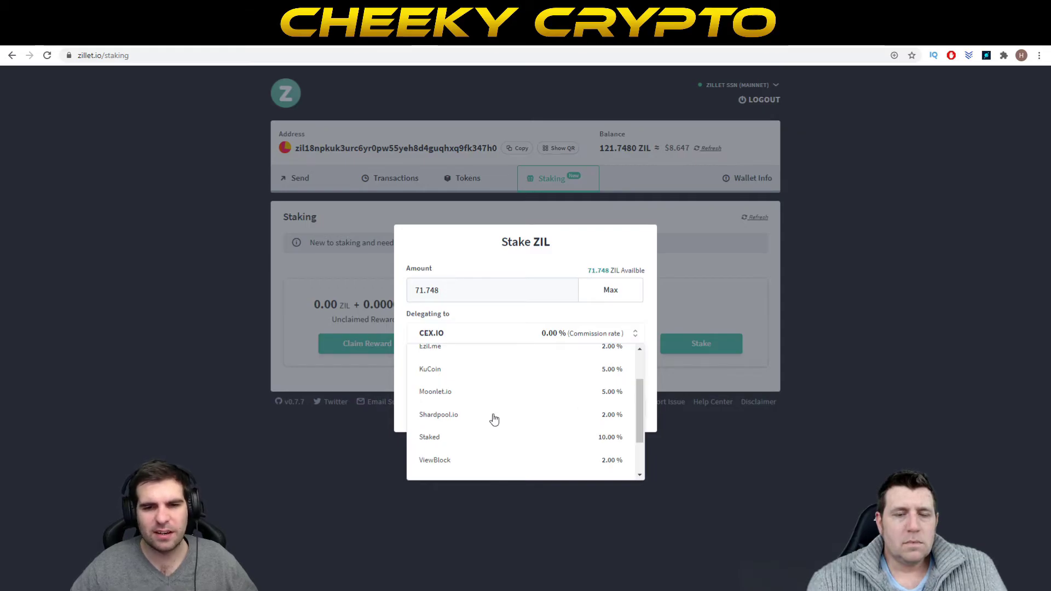
pyautogui.scroll(-1, 498, 421)
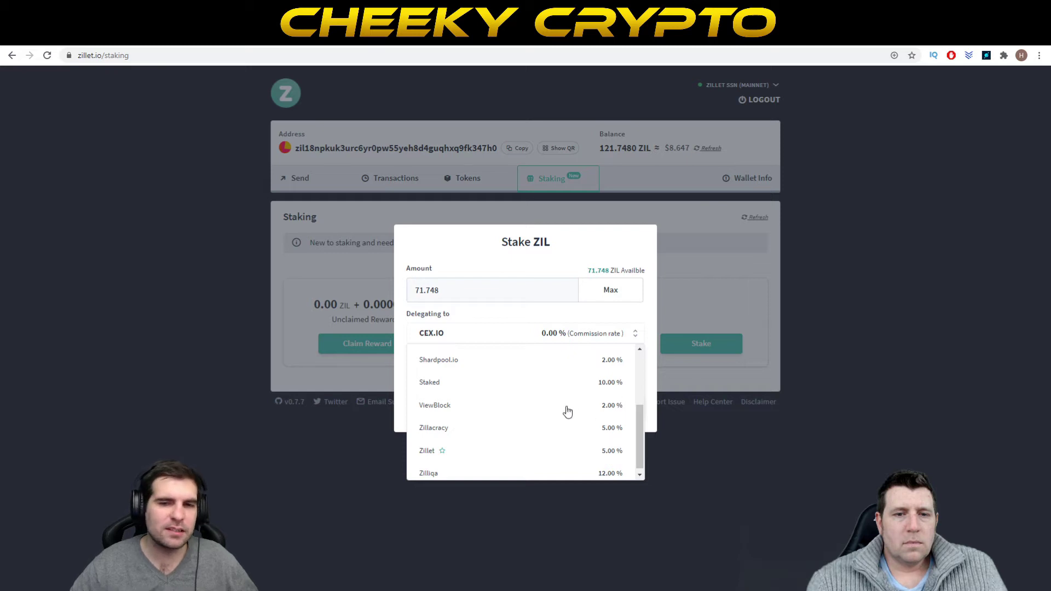
pyautogui.scroll(-1, 492, 438)
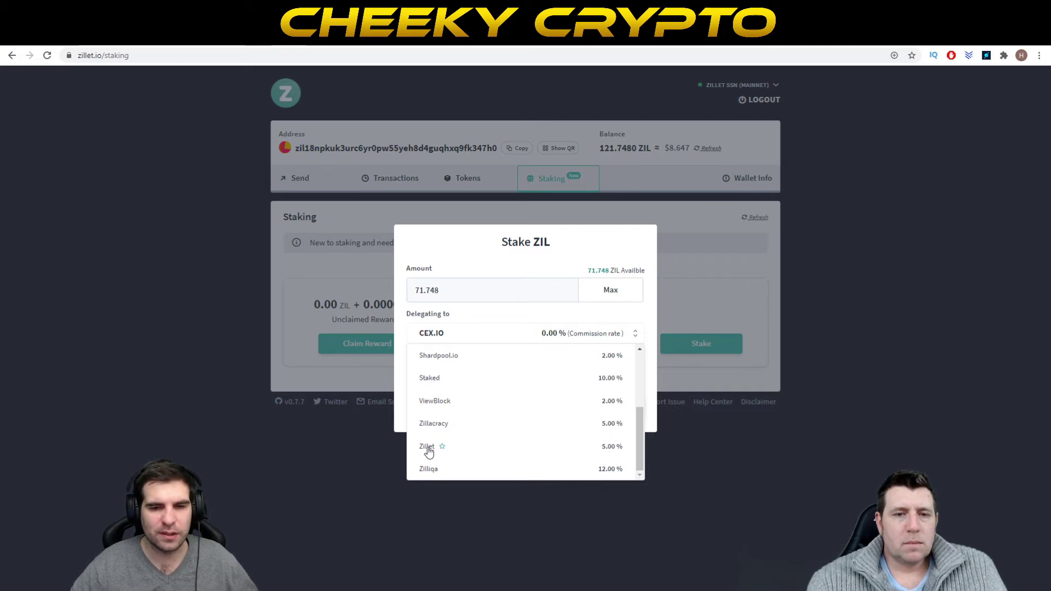
pyautogui.click(427, 448)
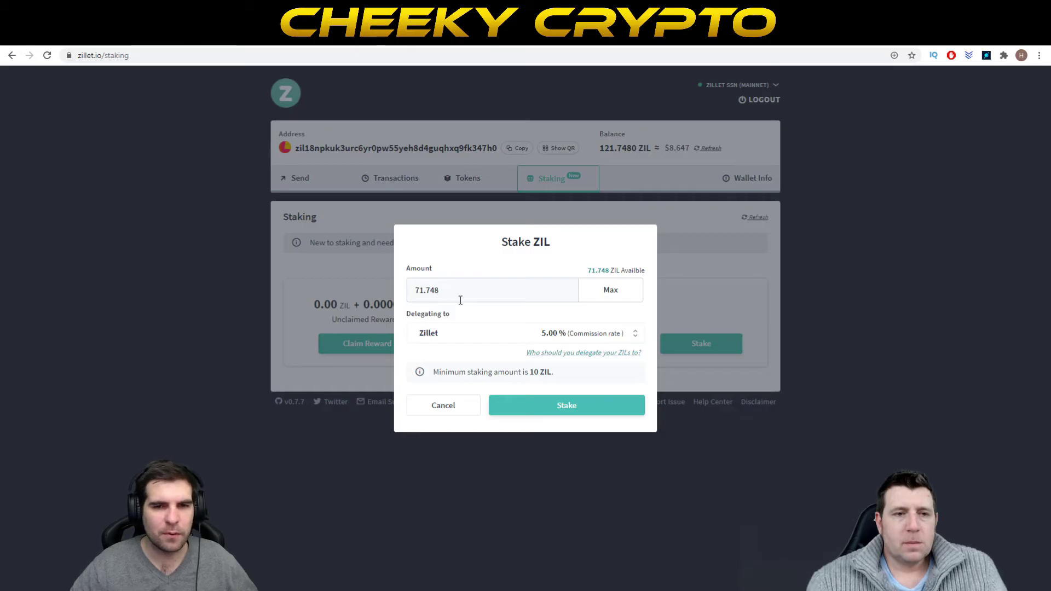
# Submit the 71.748 ZIL stake delegated to Zillet and dismiss the transaction confirmation.
pyautogui.click(558, 413)
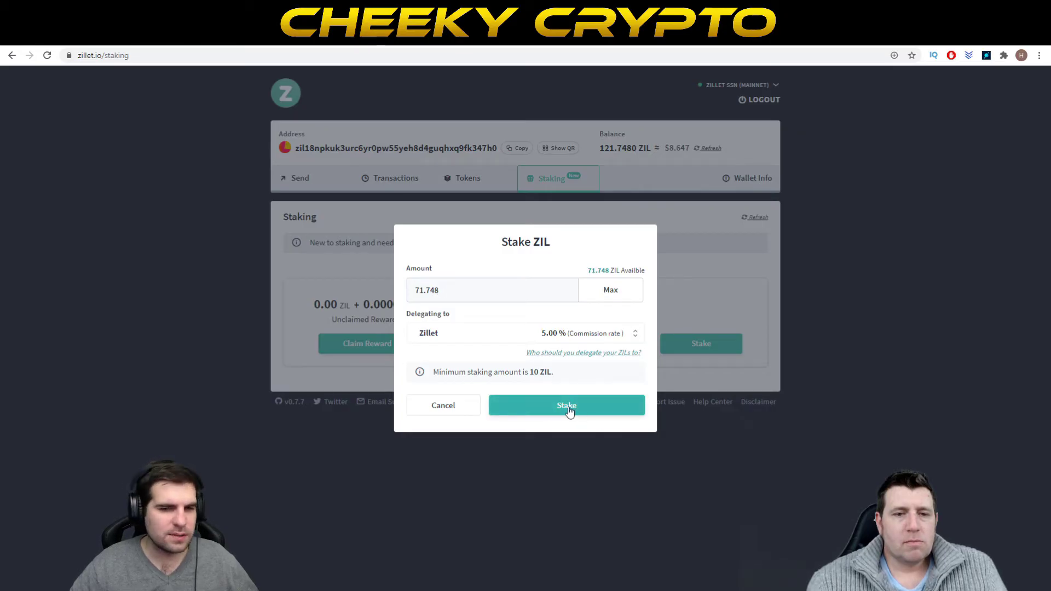
pyautogui.click(569, 412)
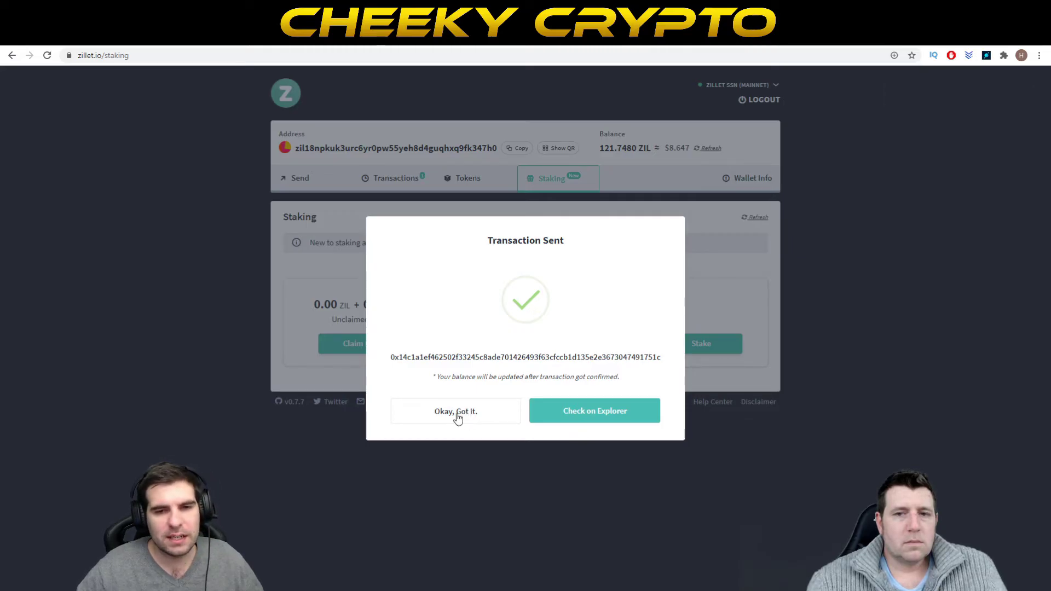
pyautogui.click(457, 418)
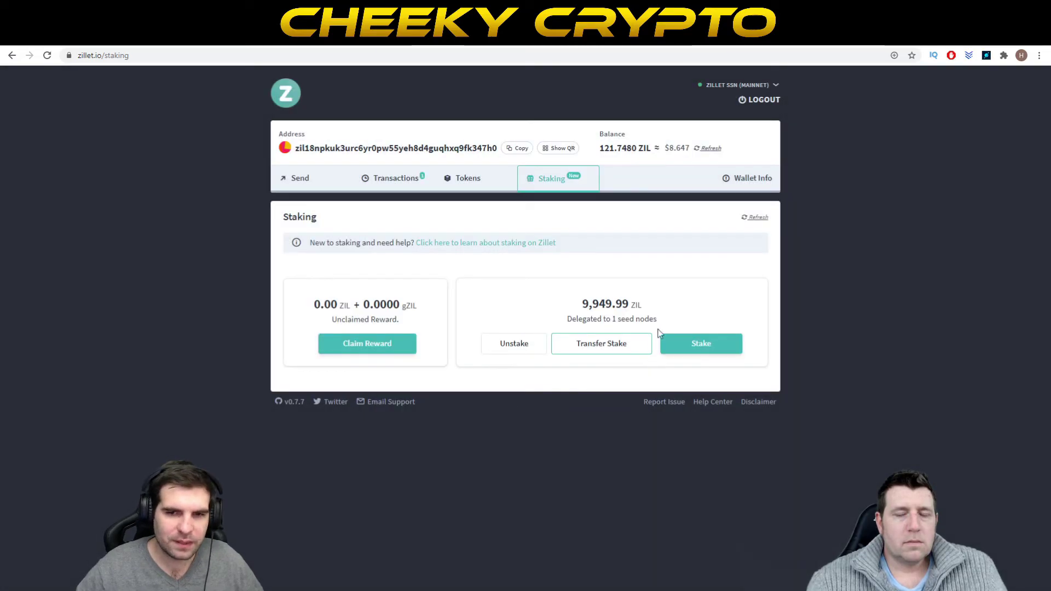
# Inspect the newest stake transaction from the transaction history in the ViewBlock explorer, and close the explorer page.
pyautogui.click(411, 186)
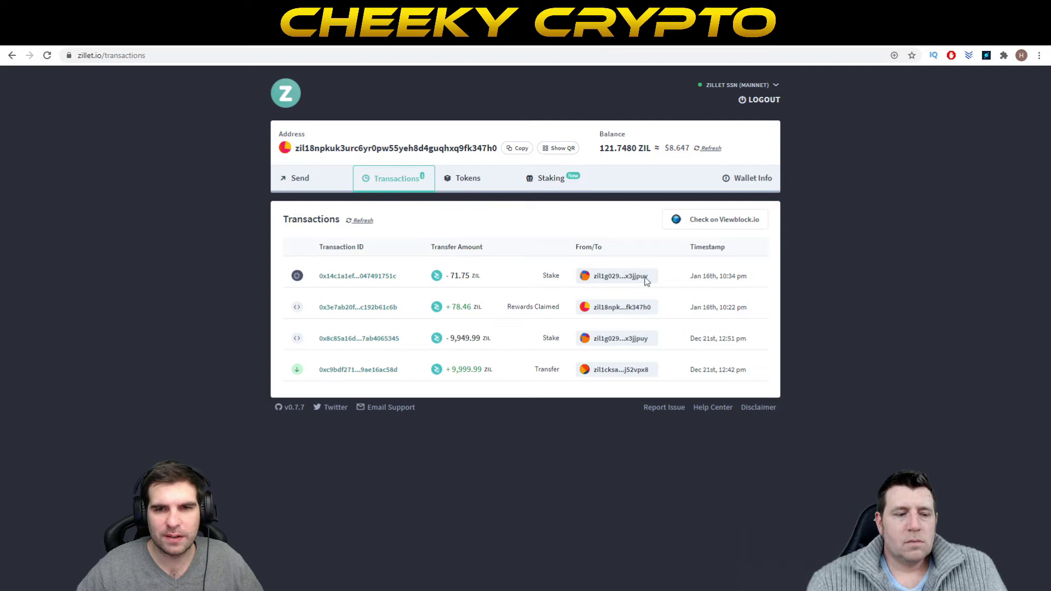
pyautogui.click(335, 277)
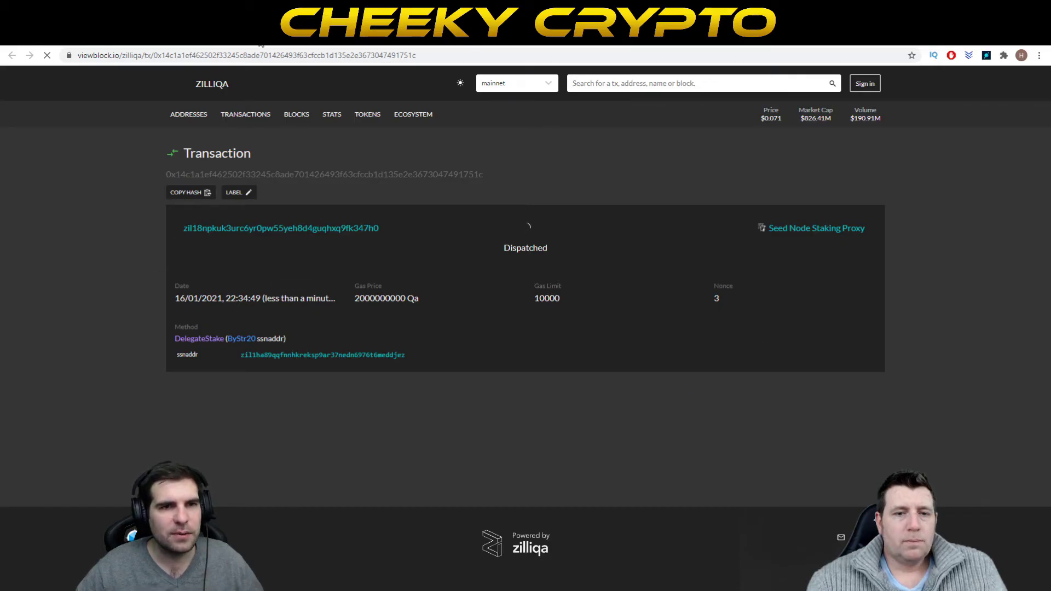
pyautogui.hotkey('ctrl', 'w')
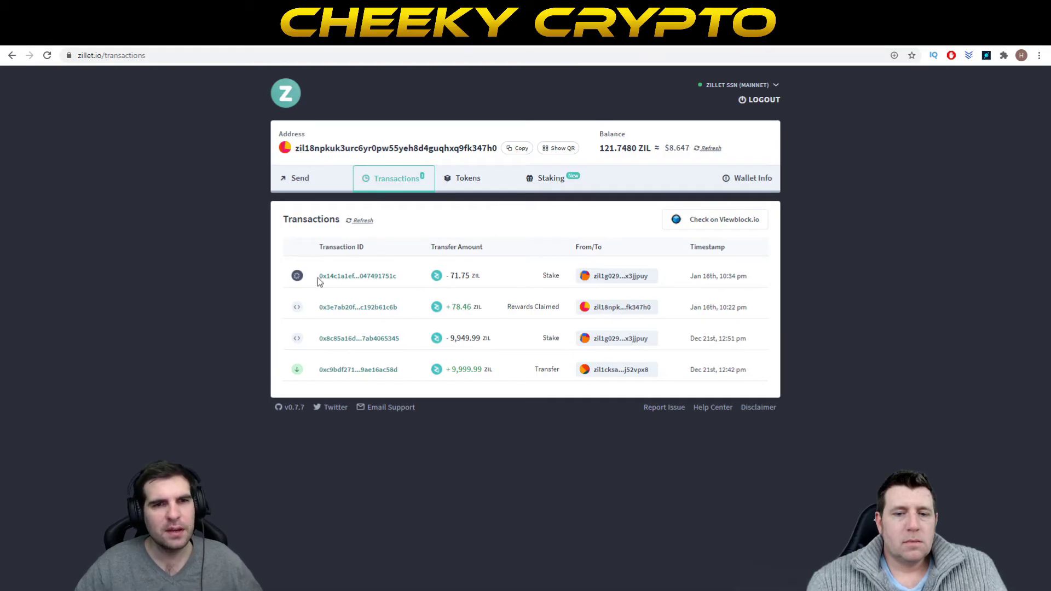
# Check the delegated stake, the token balances and the refreshed wallet balance.
pyautogui.click(552, 182)
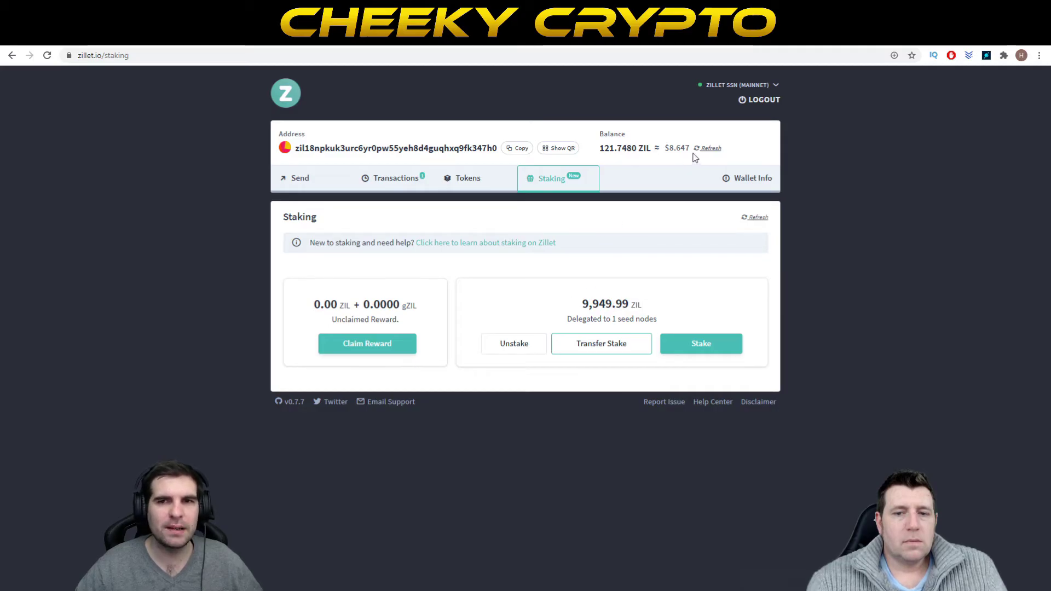
pyautogui.click(709, 148)
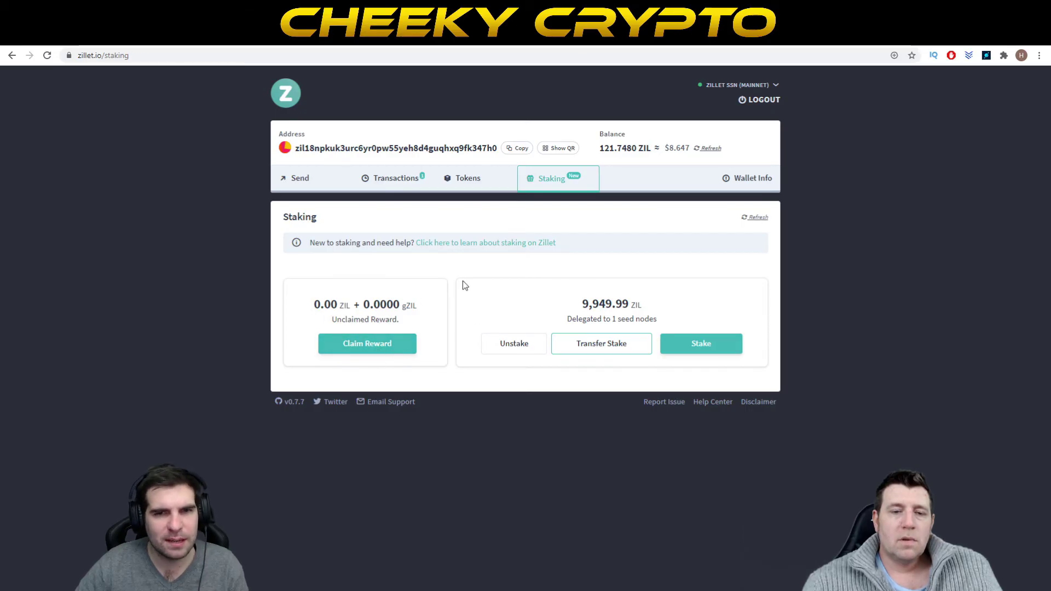
pyautogui.click(461, 182)
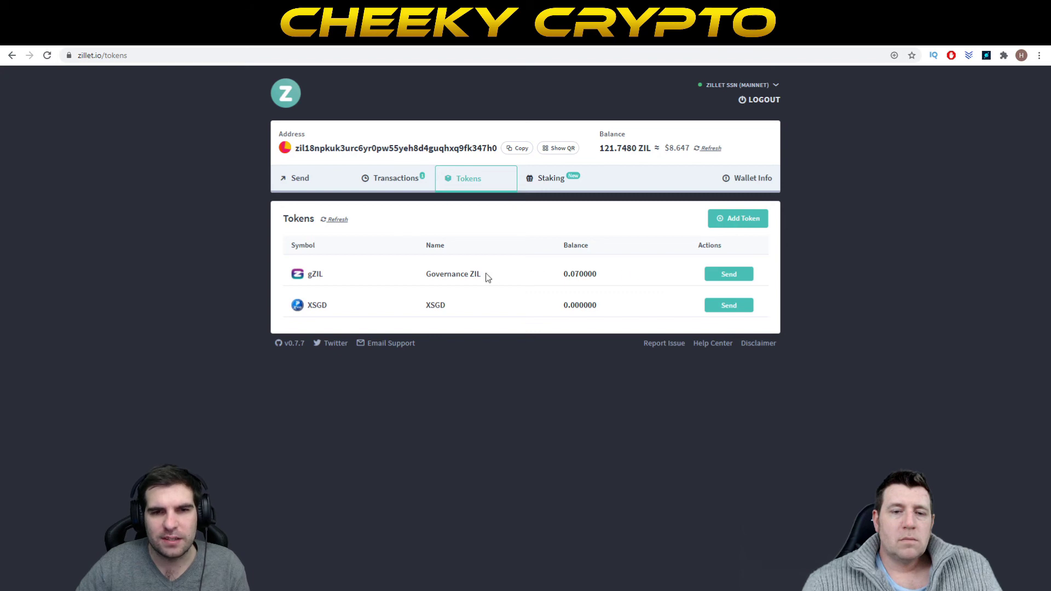
pyautogui.click(548, 186)
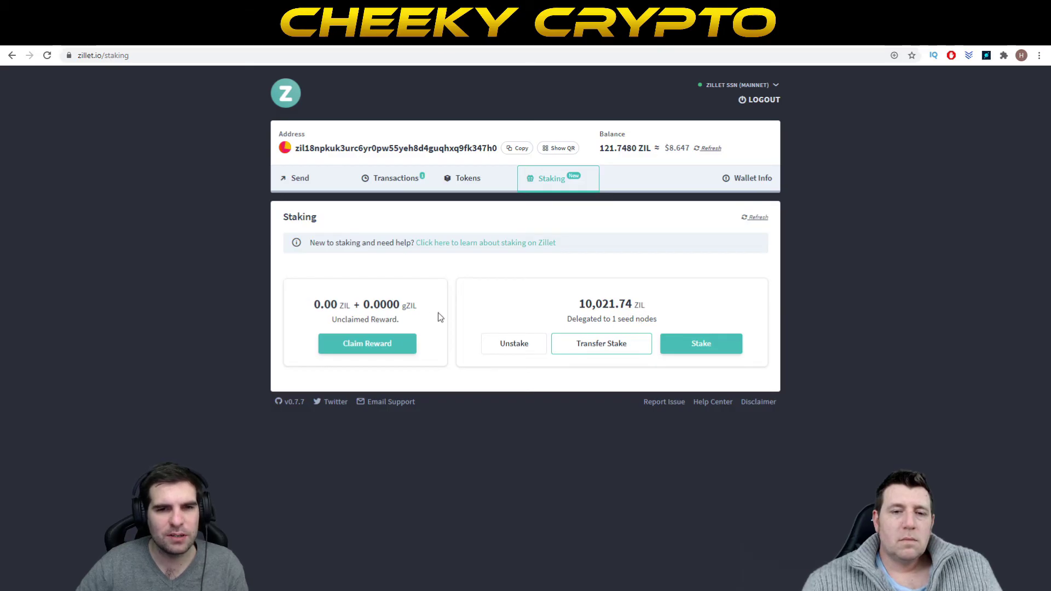
pyautogui.click(709, 149)
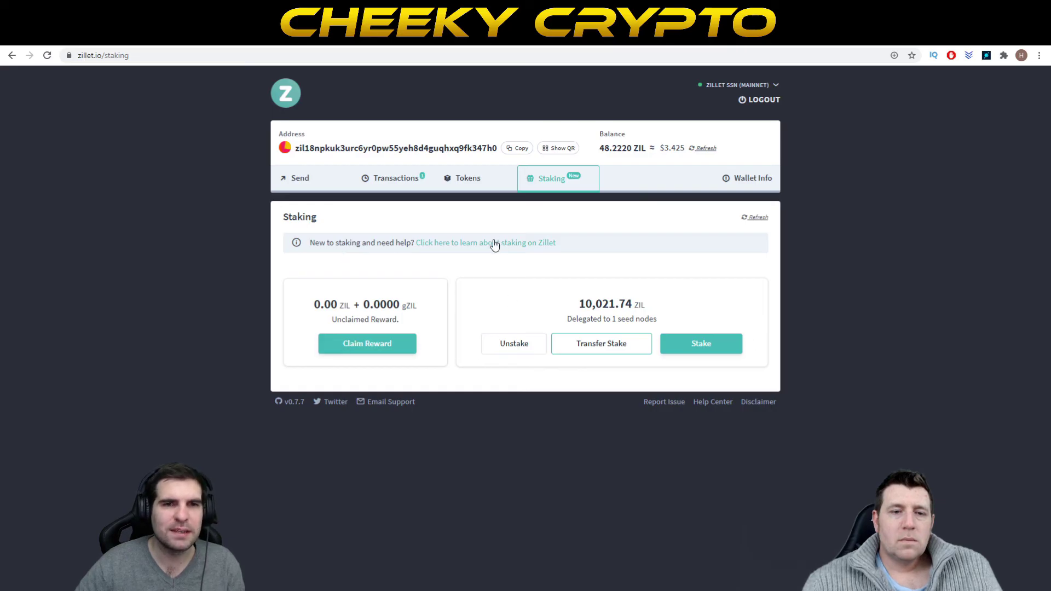
# Log out of the wallet and look over the available wallet access methods.
pyautogui.click(758, 99)
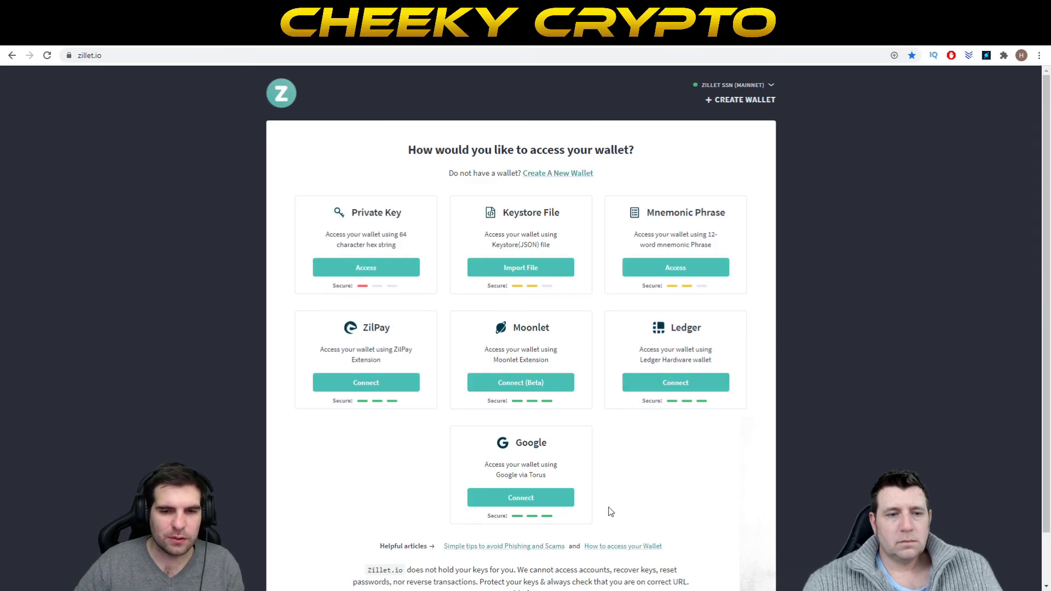
pyautogui.scroll(-1, 605, 467)
pyautogui.scroll(1, 601, 401)
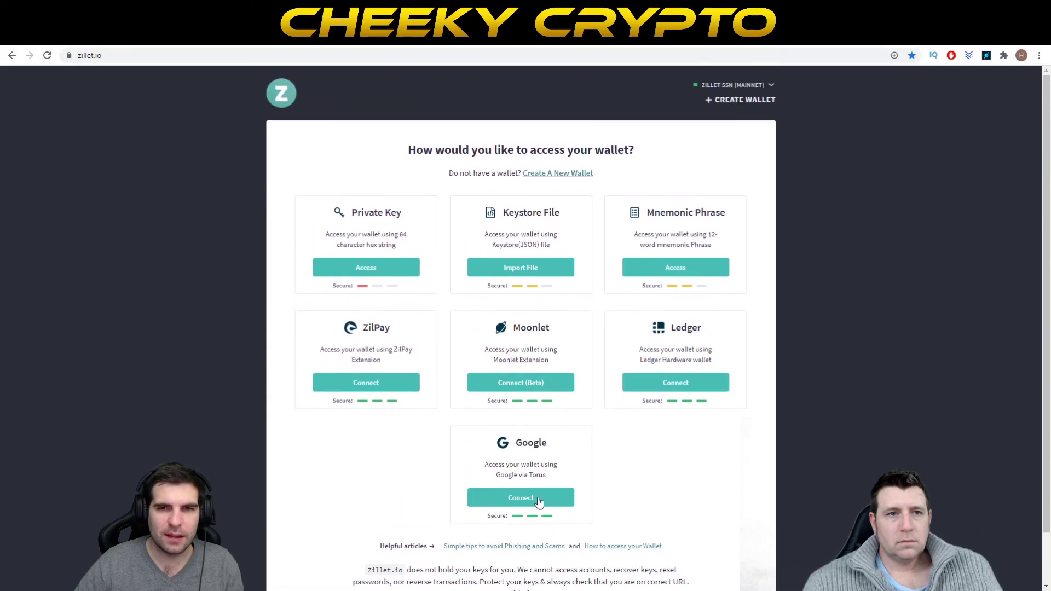